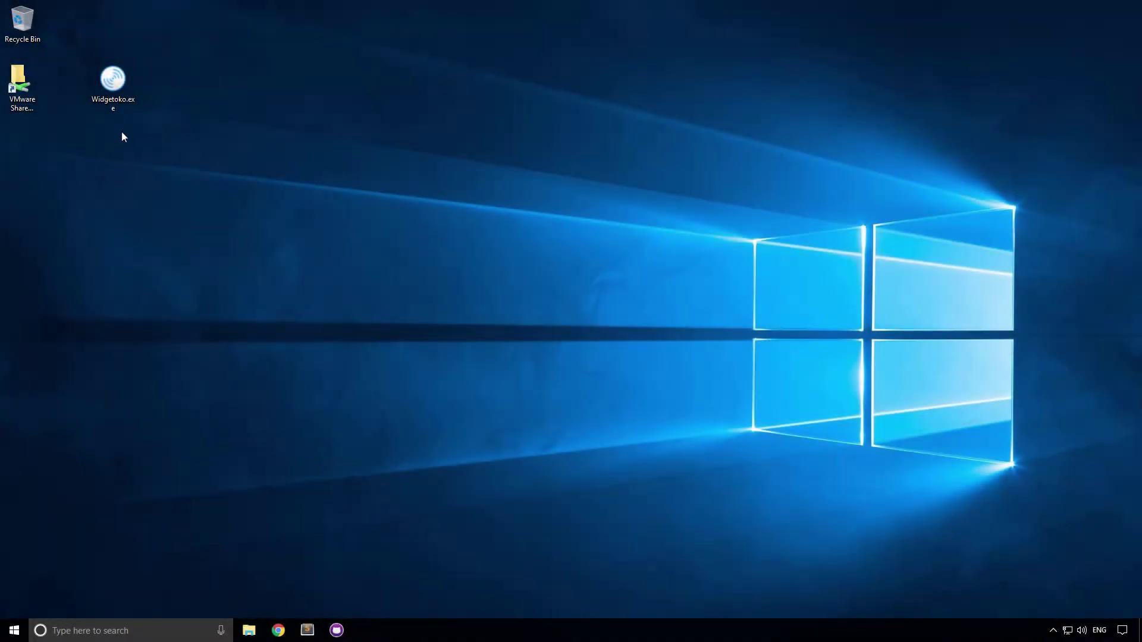
Run the Widgetoko installer from the desktop and let setup launch the app
{"action": "double_click", "coordinate": [113, 80]}
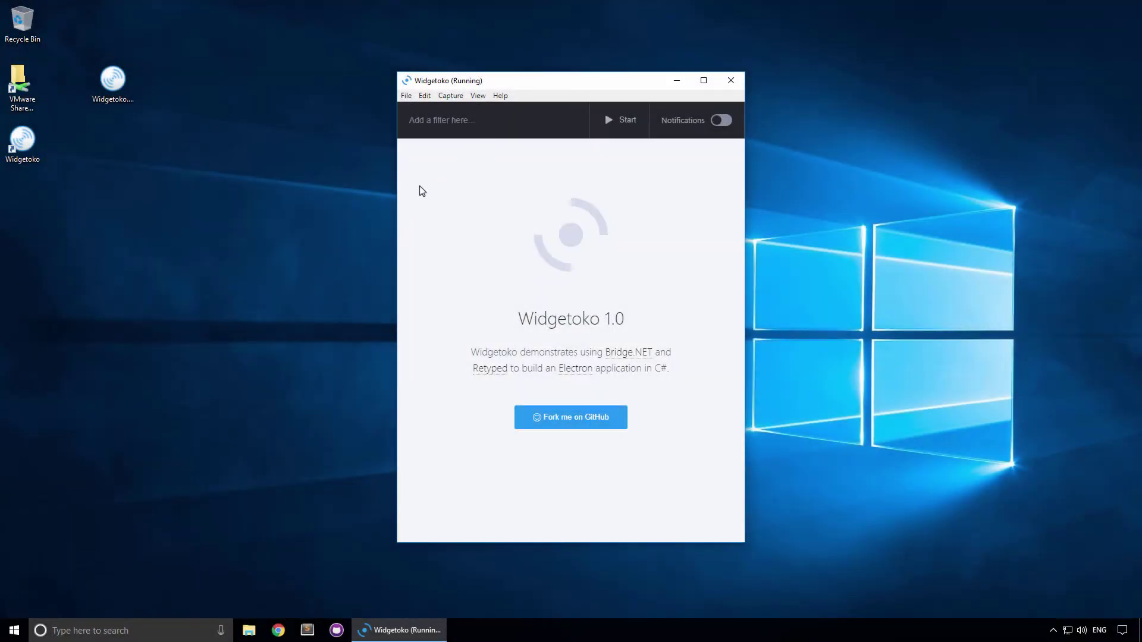
Open Widgetoko's Options from the File menu to reach the Twitter API key settings
{"action": "left_click", "coordinate": [406, 97]}
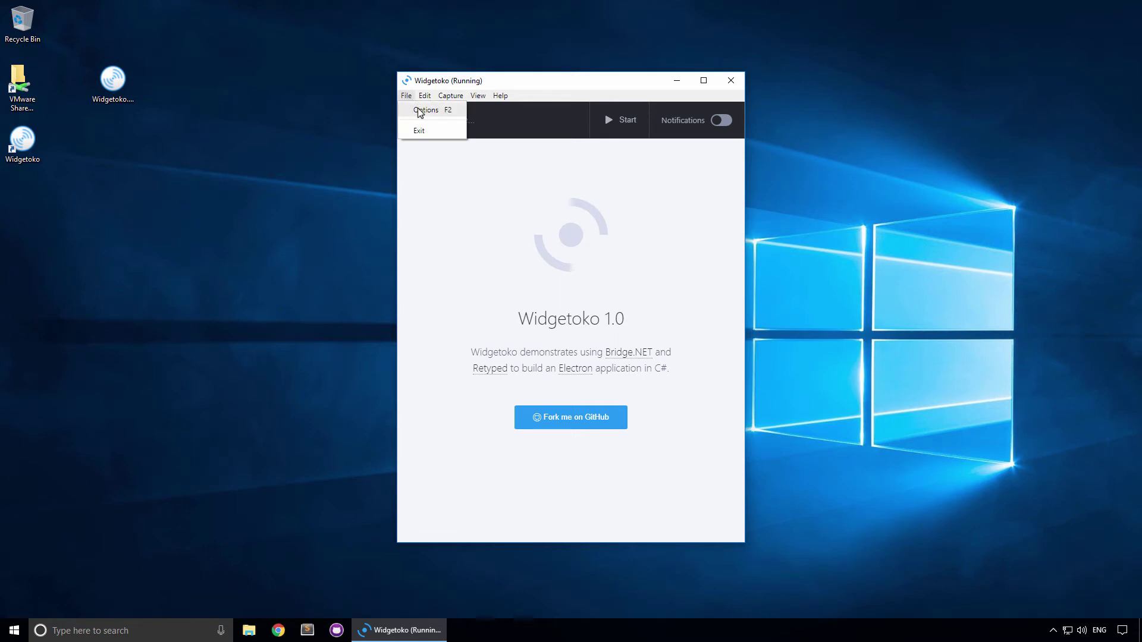
{"action": "left_click", "coordinate": [422, 111]}
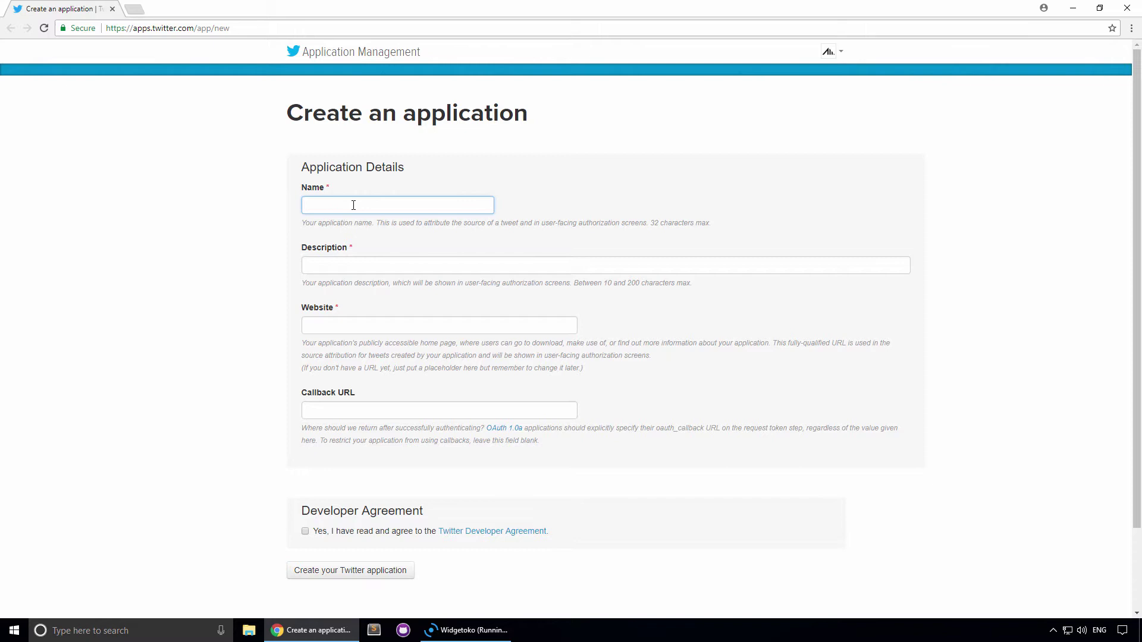
Enter the app name 'Widgetoko Demo1' and description 'Widgetoko demo app using Bridge.NET'
{"action": "type", "text": "W"}
{"action": "key", "text": "Down"}
{"action": "key", "text": "Down"}
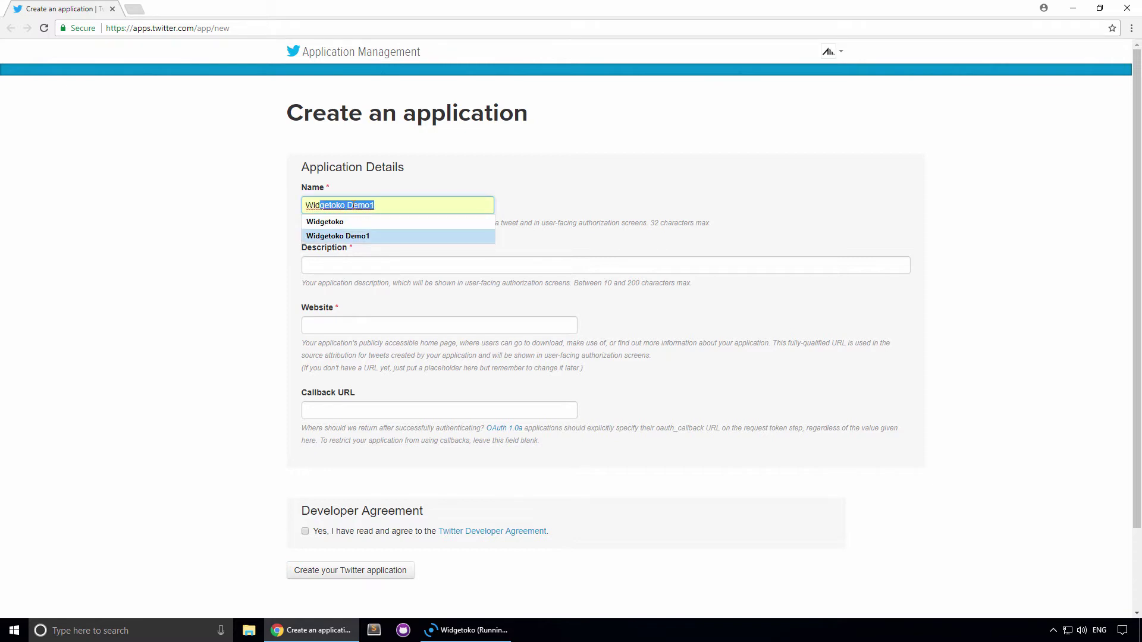
{"action": "key", "text": "Return"}
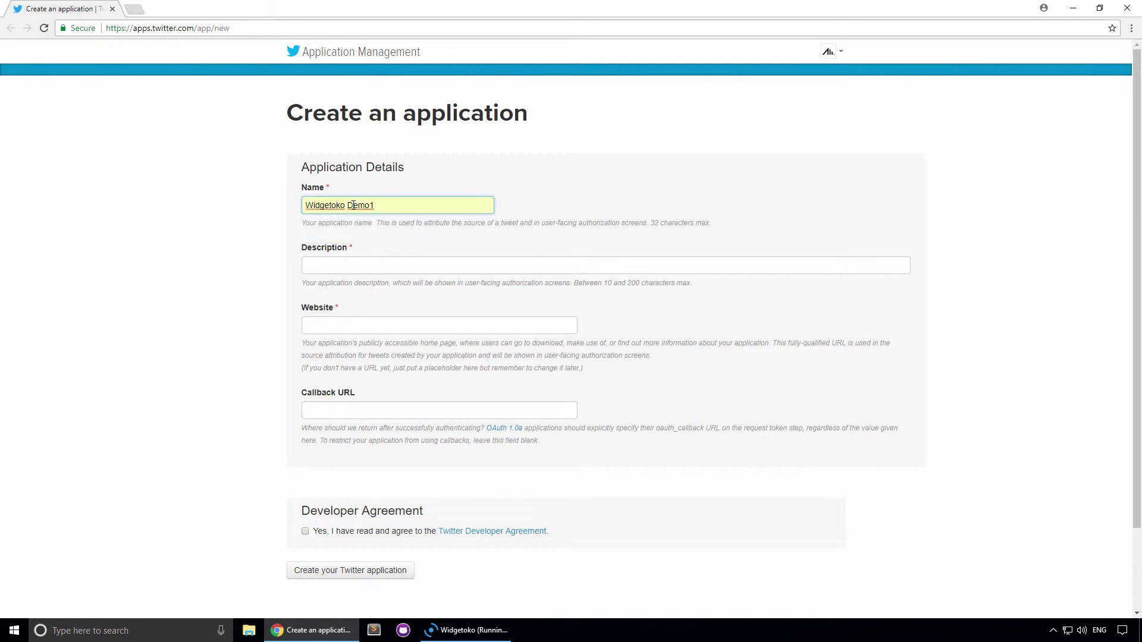
{"action": "key", "text": "Tab"}
{"action": "type", "text": "Wi"}
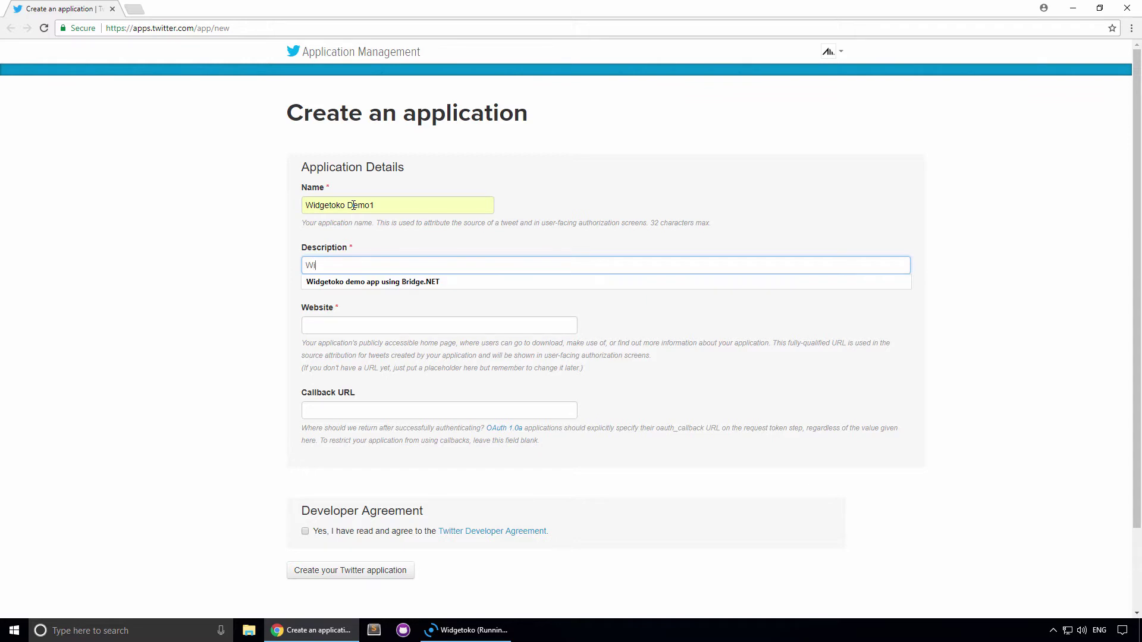
{"action": "key", "text": "Down"}
{"action": "key", "text": "Return"}
{"action": "key", "text": "Tab"}
{"action": "type", "text": "h"}
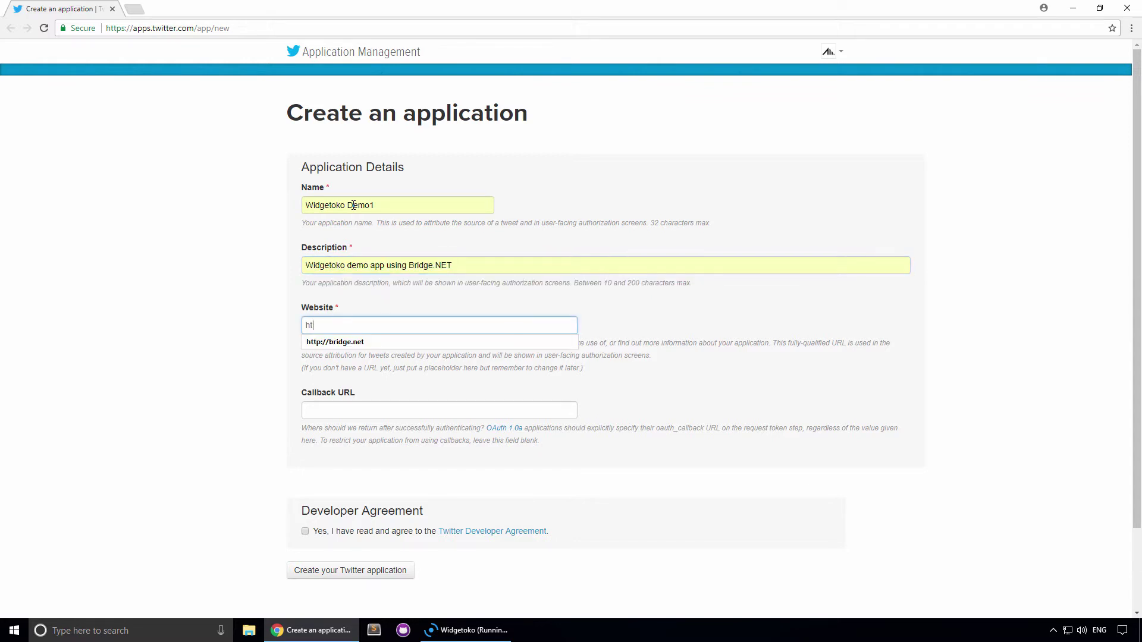
{"action": "type", "text": "t"}
{"action": "key", "text": "Down"}
{"action": "key", "text": "Return"}
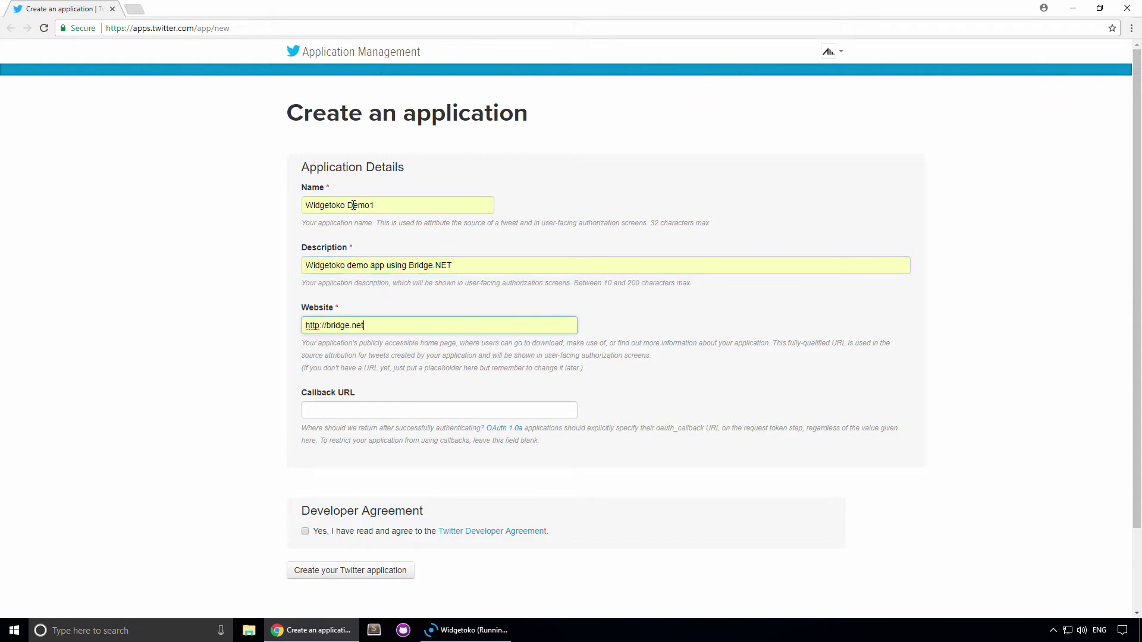
{"action": "left_click", "coordinate": [305, 532]}
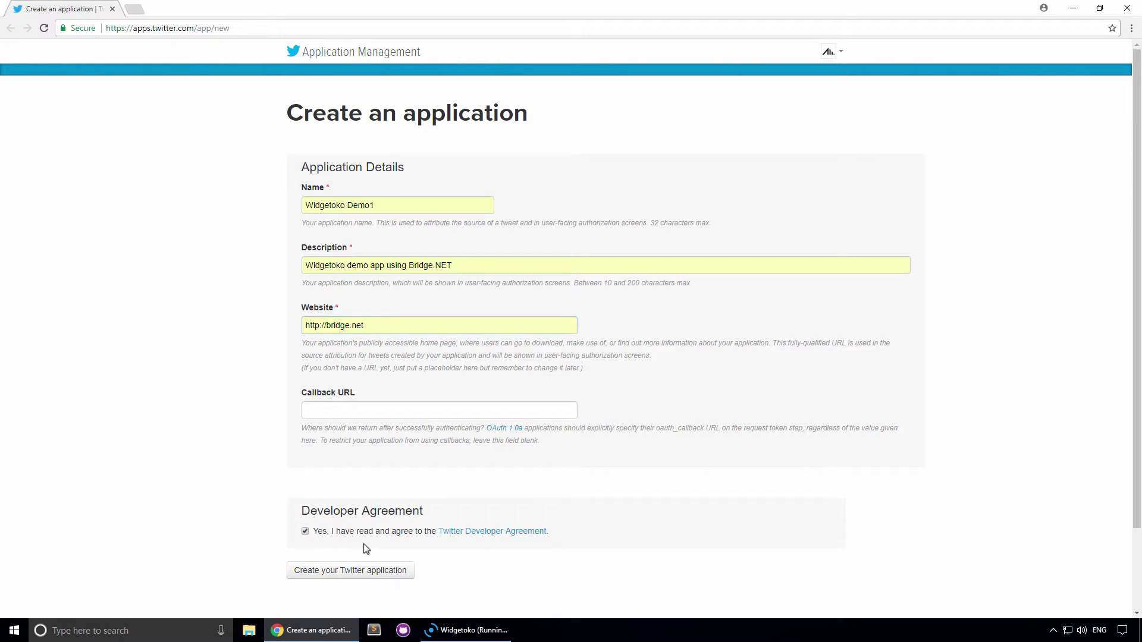
Create the Widgetoko Demo1 app and generate its access token and token secret
{"action": "left_click", "coordinate": [335, 575]}
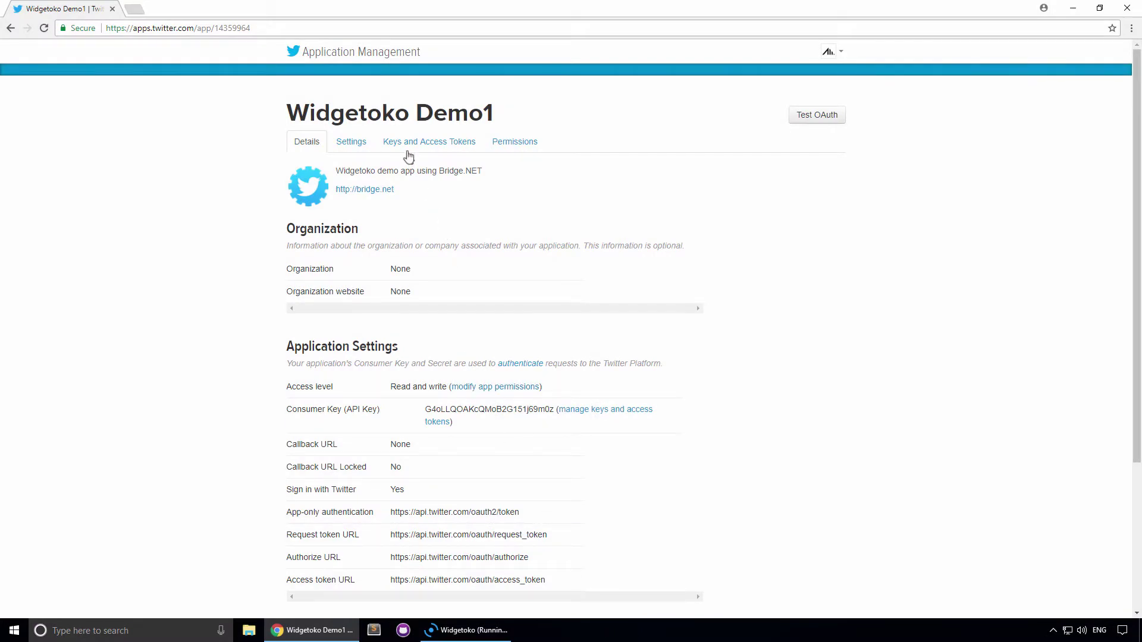
{"action": "left_click", "coordinate": [407, 146]}
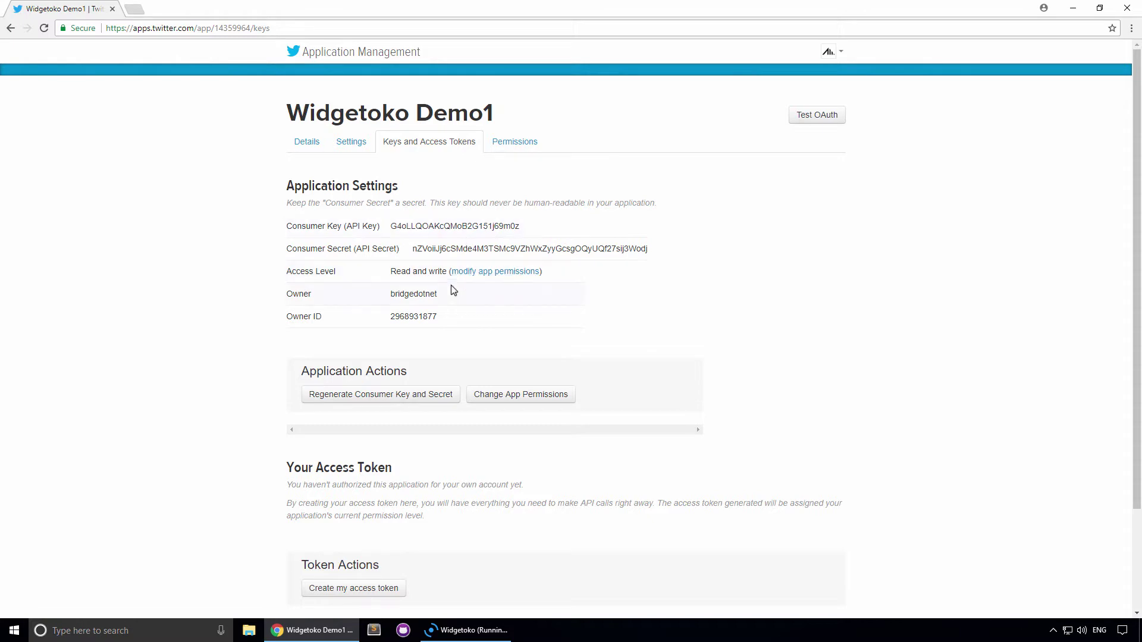
{"action": "scroll", "coordinate": [457, 297], "scroll_direction": "down", "scroll_amount": 3}
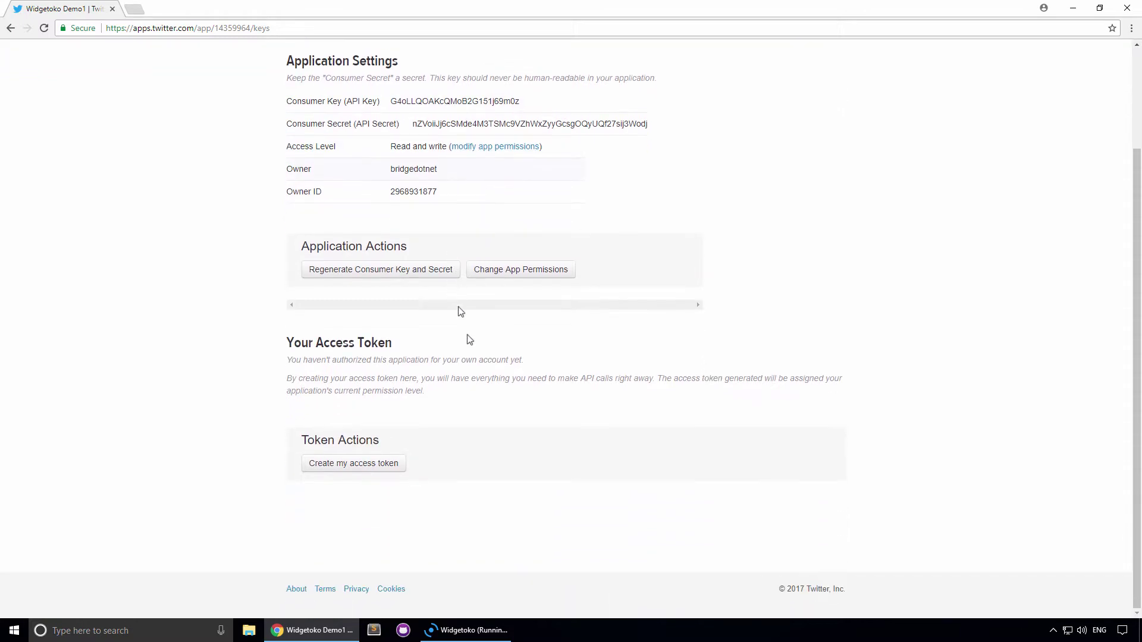
{"action": "left_click", "coordinate": [366, 471]}
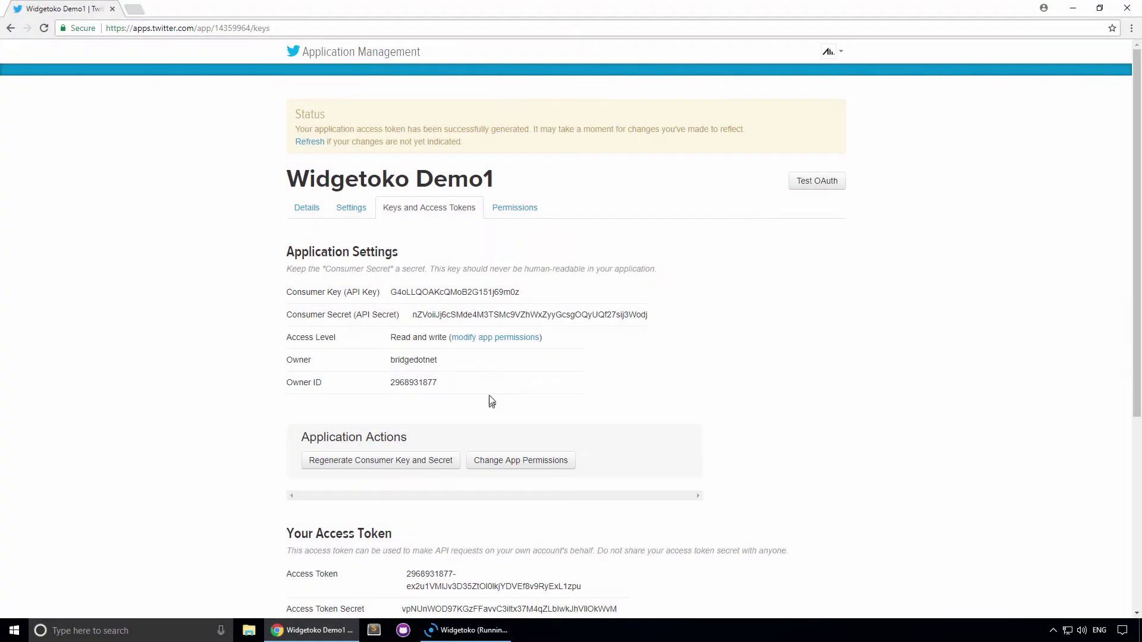
{"action": "scroll", "coordinate": [490, 399], "scroll_direction": "down", "scroll_amount": 3}
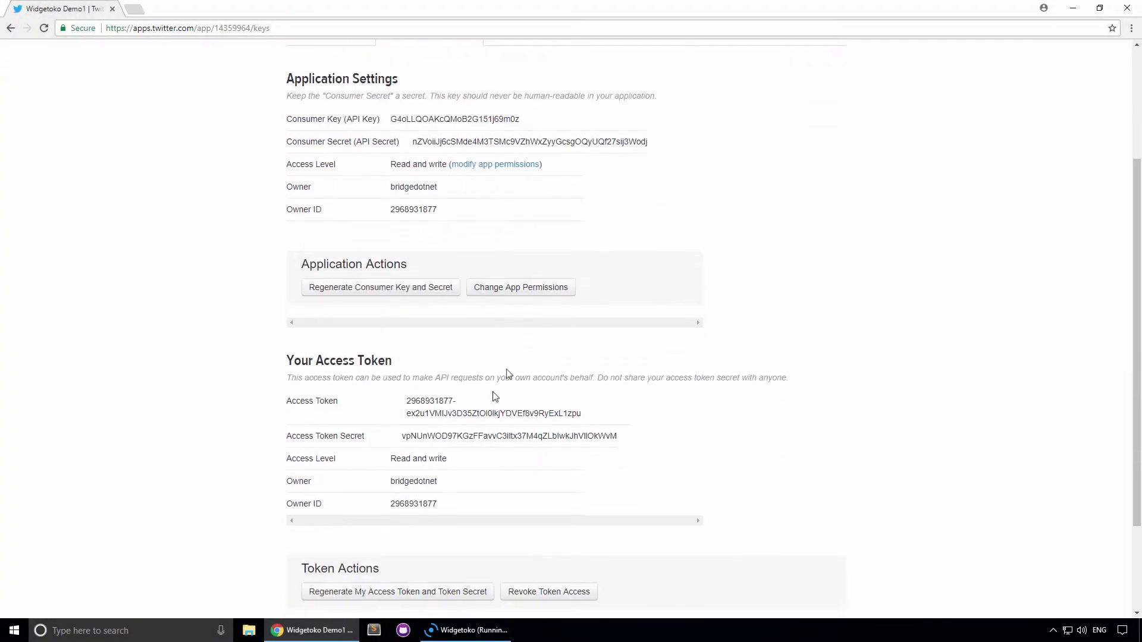
Copy the consumer key and consumer secret from Twitter into Widgetoko's Options fields
{"action": "double_click", "coordinate": [429, 113]}
{"action": "key", "text": "ctrl+c"}
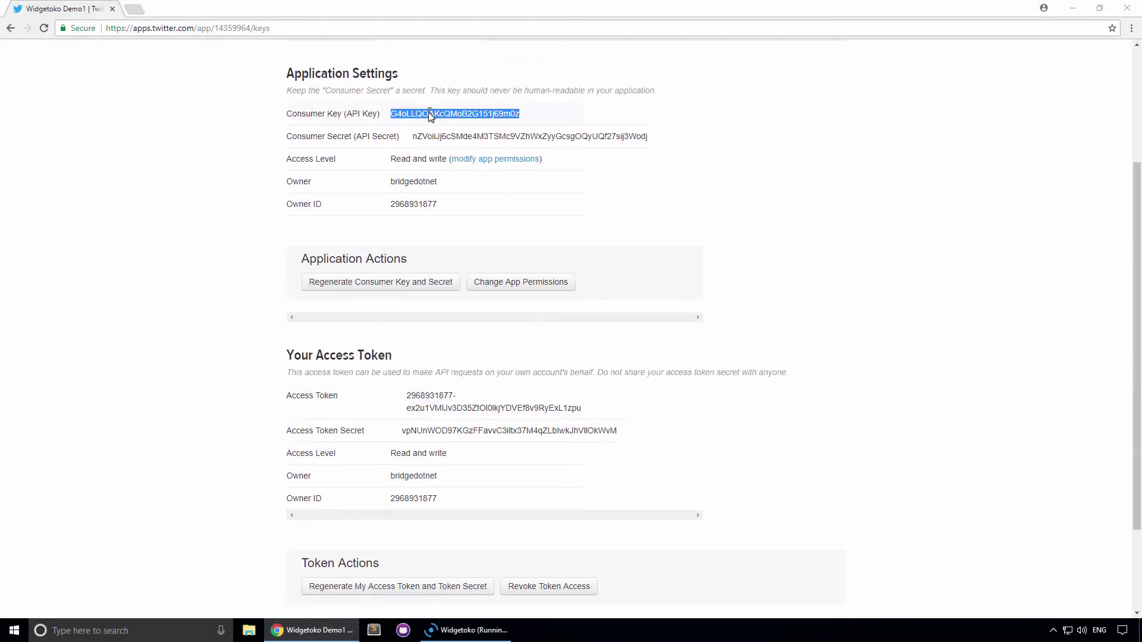
{"action": "key", "text": "alt+Tab"}
{"action": "left_click", "coordinate": [470, 265]}
{"action": "key", "text": "ctrl+v"}
{"action": "key", "text": "alt+Tab"}
{"action": "double_click", "coordinate": [462, 136]}
{"action": "key", "text": "ctrl+c"}
{"action": "key", "text": "alt+Tab"}
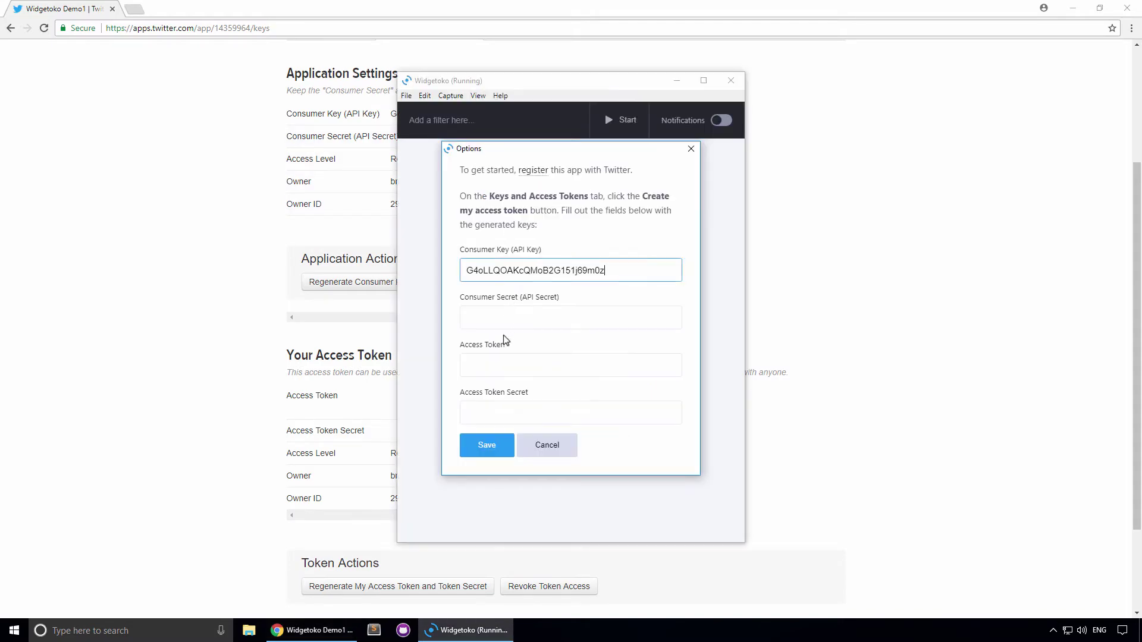
{"action": "left_click", "coordinate": [499, 318]}
{"action": "key", "text": "ctrl+v"}
{"action": "key", "text": "alt+Tab"}
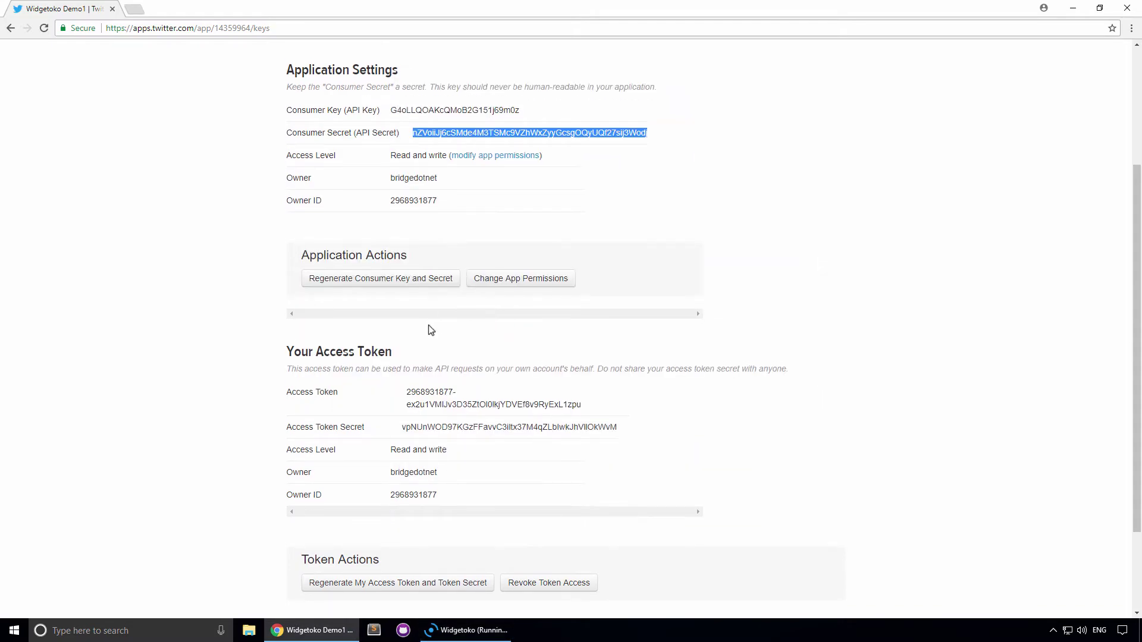
Copy the access token and access token secret into Widgetoko, then save the keys
{"action": "scroll", "coordinate": [428, 326], "scroll_direction": "down", "scroll_amount": 2}
{"action": "double_click", "coordinate": [438, 289]}
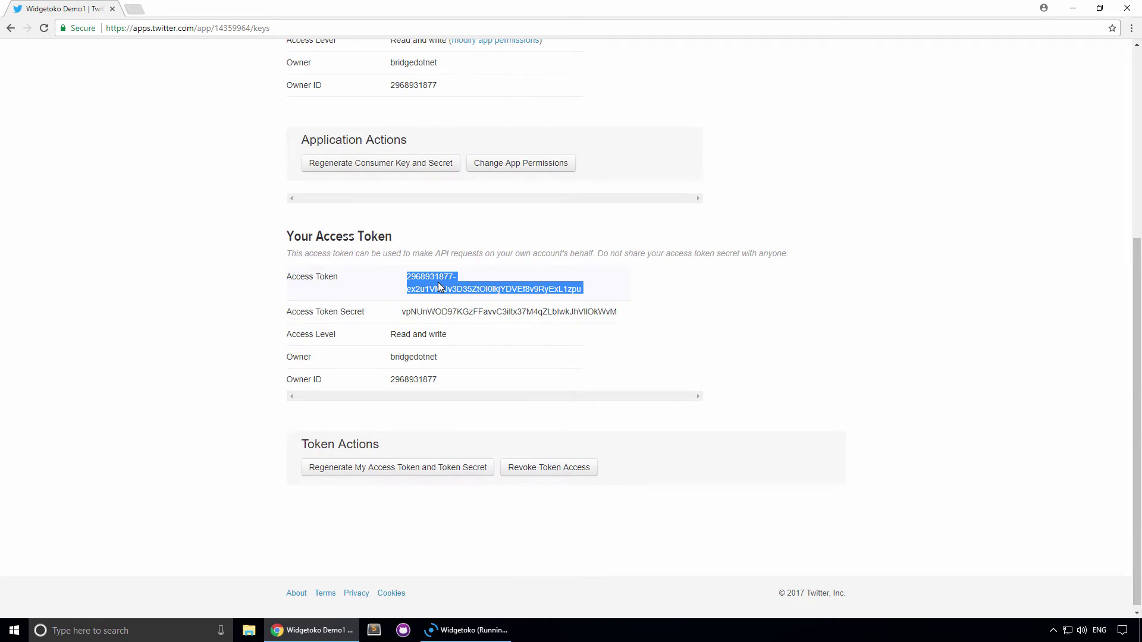
{"action": "key", "text": "alt+Tab"}
{"action": "left_click", "coordinate": [479, 358]}
{"action": "key", "text": "ctrl+v"}
{"action": "key", "text": "alt+Tab"}
{"action": "double_click", "coordinate": [433, 311]}
{"action": "key", "text": "alt+Tab"}
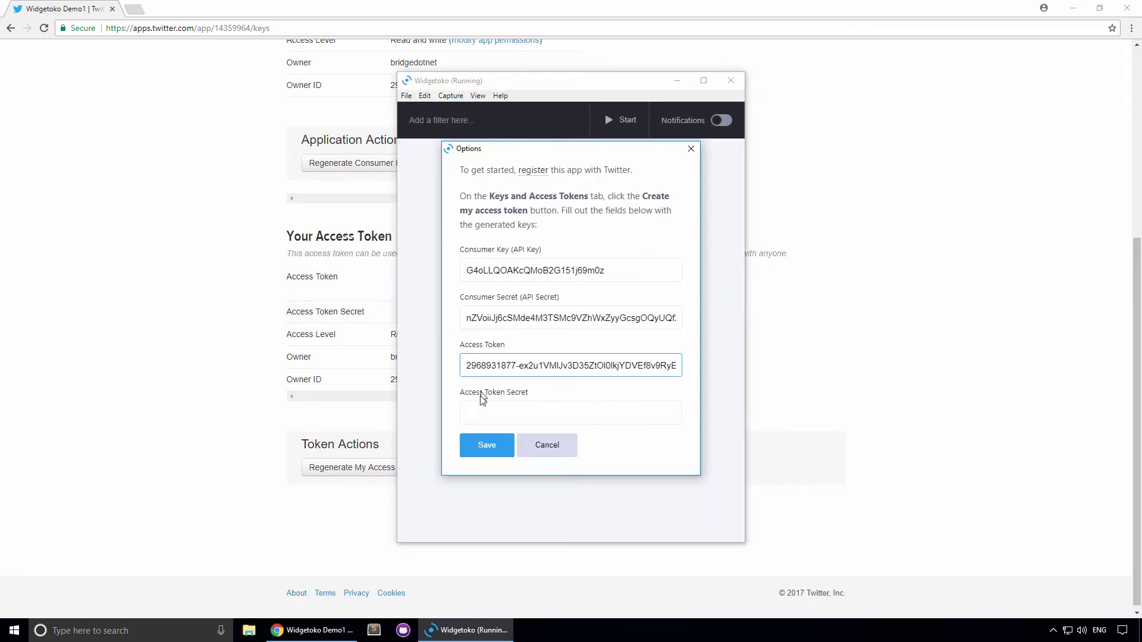
{"action": "left_click", "coordinate": [484, 410]}
{"action": "key", "text": "ctrl+v"}
{"action": "left_click", "coordinate": [486, 447]}
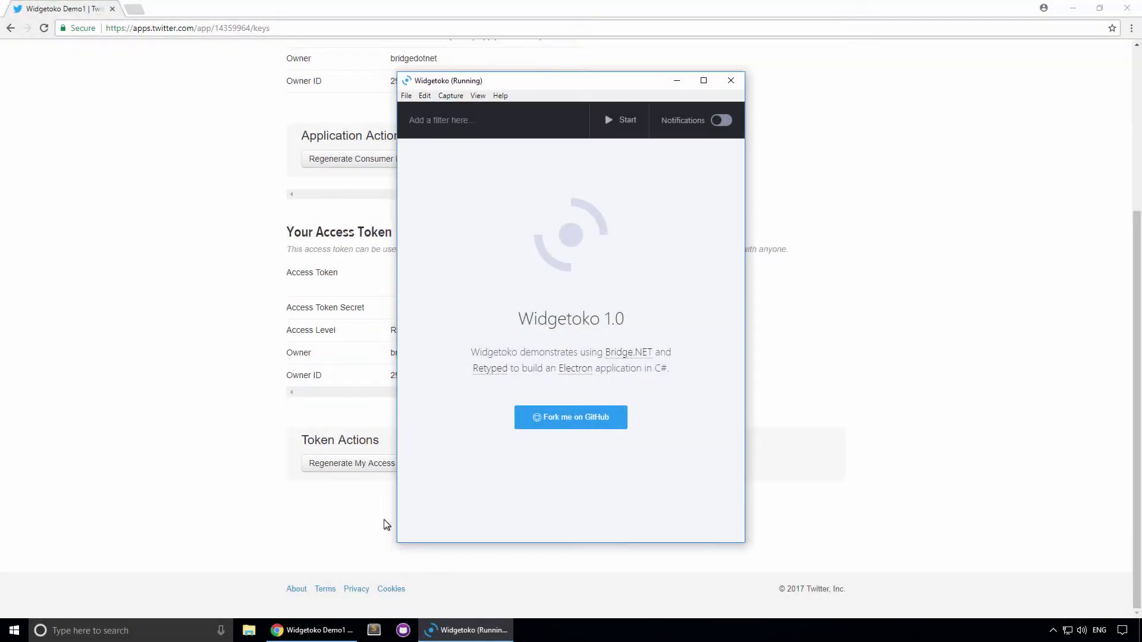
Review the Widgetoko Demo1 Details page in Twitter Application Management down to its bottom
{"action": "left_click", "coordinate": [346, 498]}
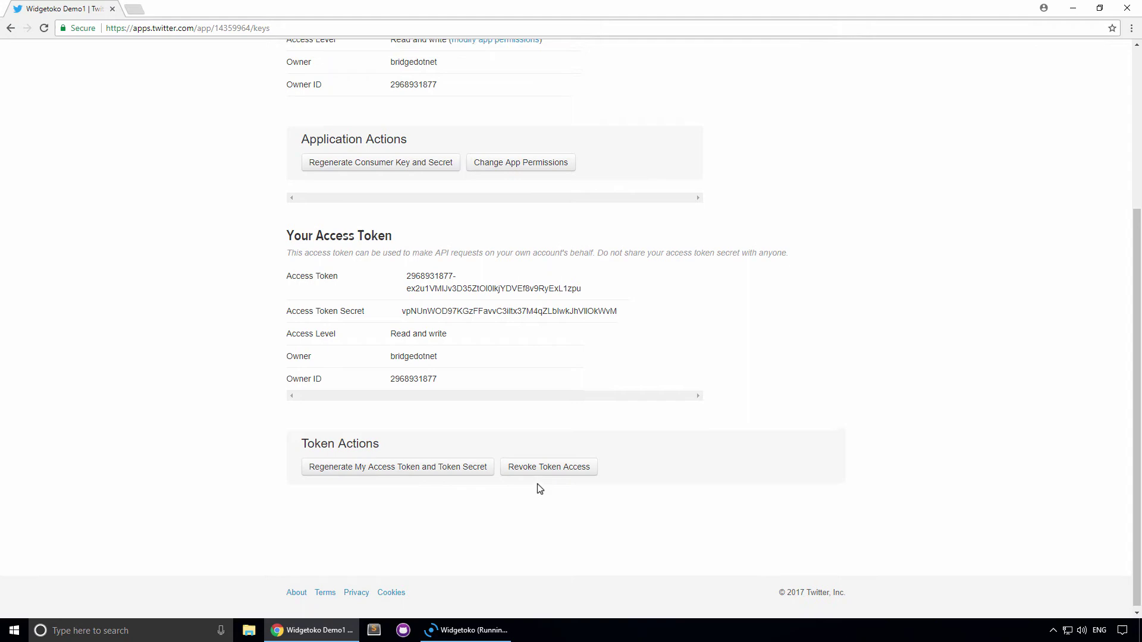
{"action": "scroll", "coordinate": [537, 484], "scroll_direction": "up", "scroll_amount": 5}
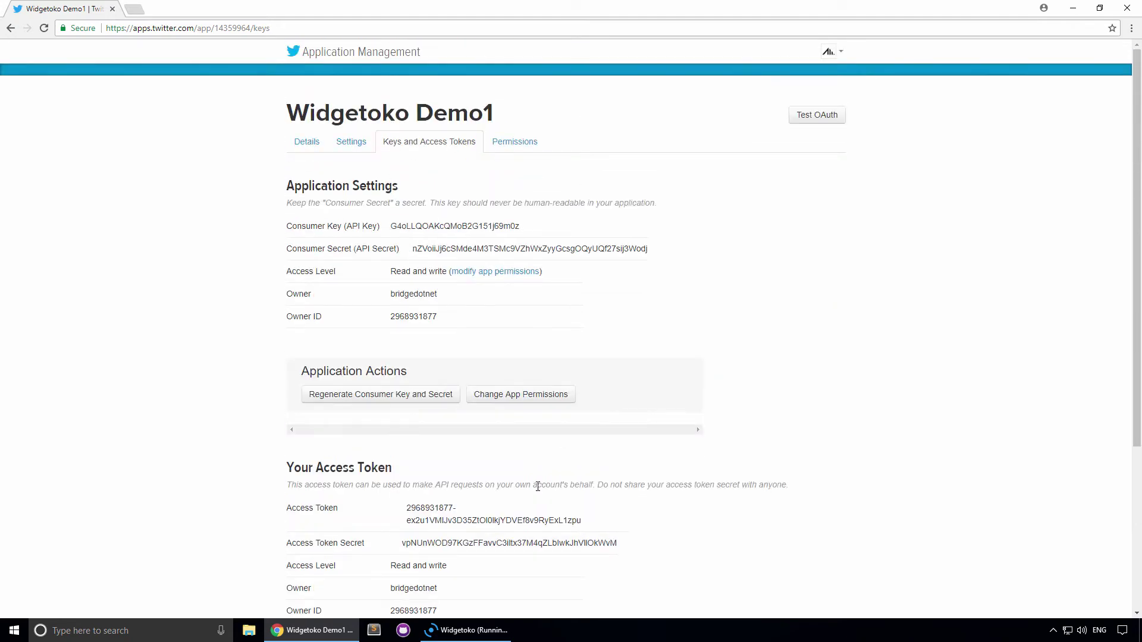
{"action": "left_click", "coordinate": [306, 143]}
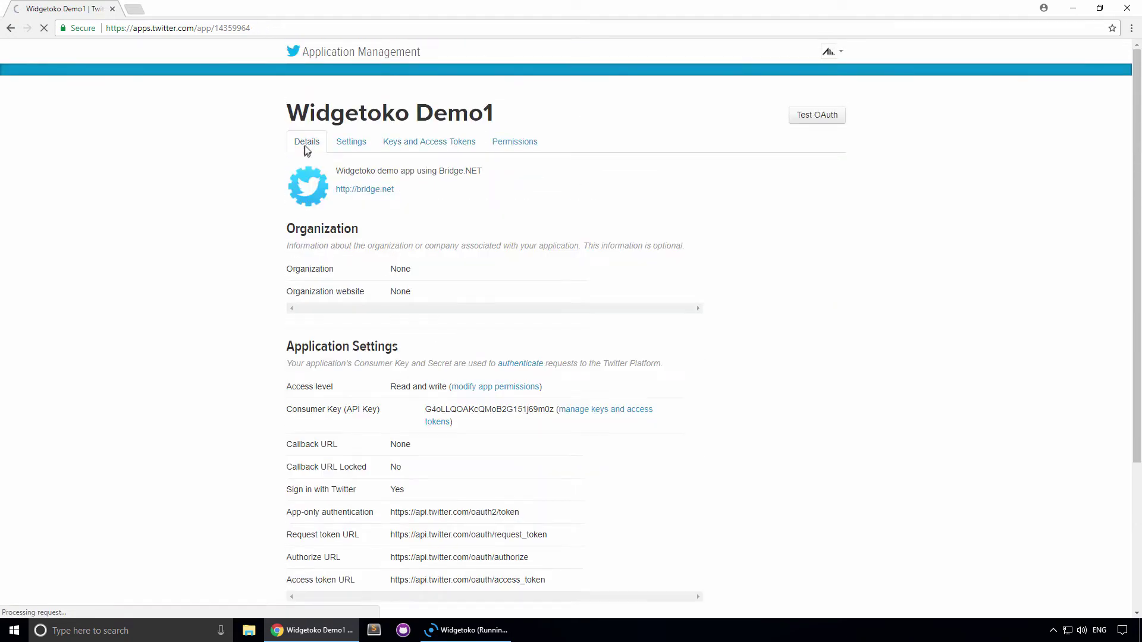
{"action": "scroll", "coordinate": [339, 295], "scroll_direction": "down", "scroll_amount": 4}
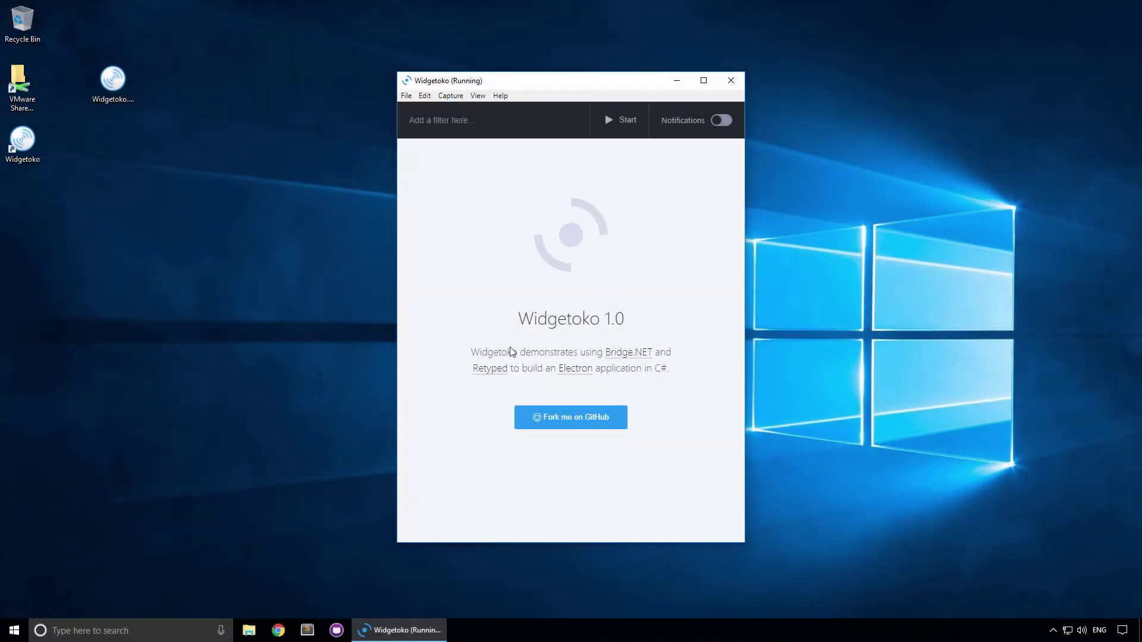
Filter on 'software', start the stream, and scroll through the incoming tweets
{"action": "type", "text": "software"}
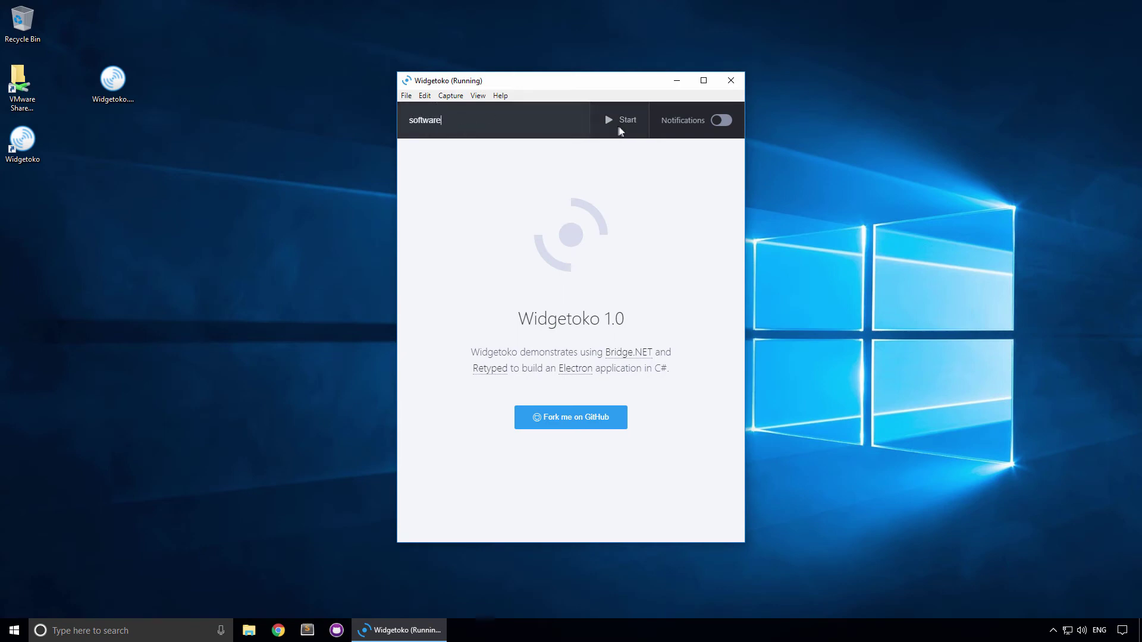
{"action": "left_click", "coordinate": [619, 127]}
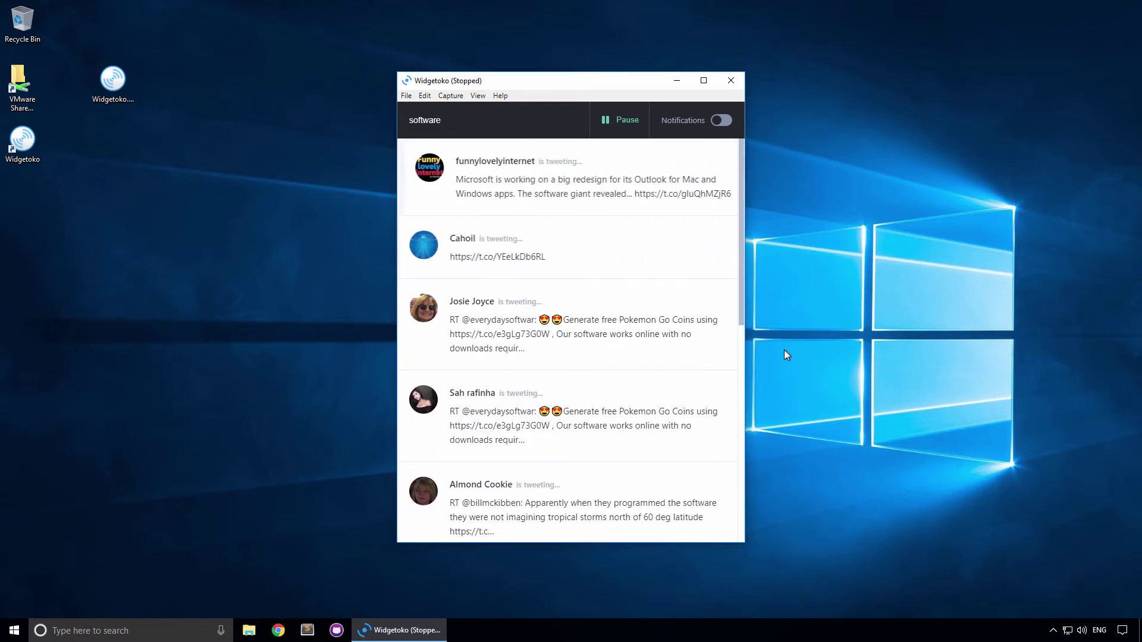
{"action": "scroll", "coordinate": [672, 331], "scroll_direction": "down", "scroll_amount": 3}
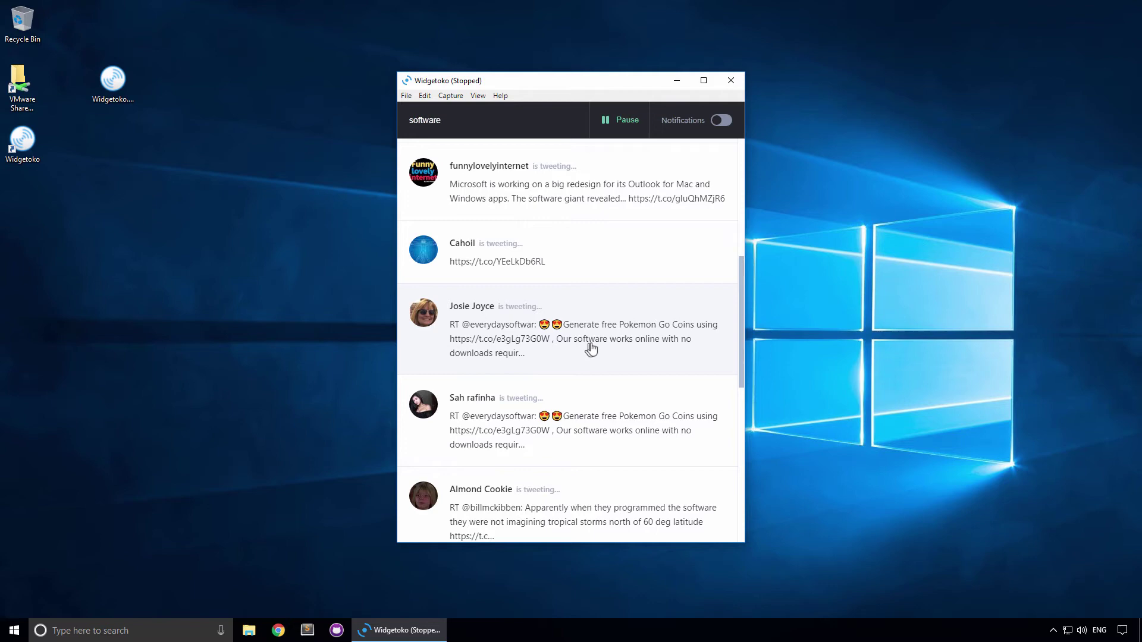
{"action": "scroll", "coordinate": [687, 366], "scroll_direction": "up", "scroll_amount": 5}
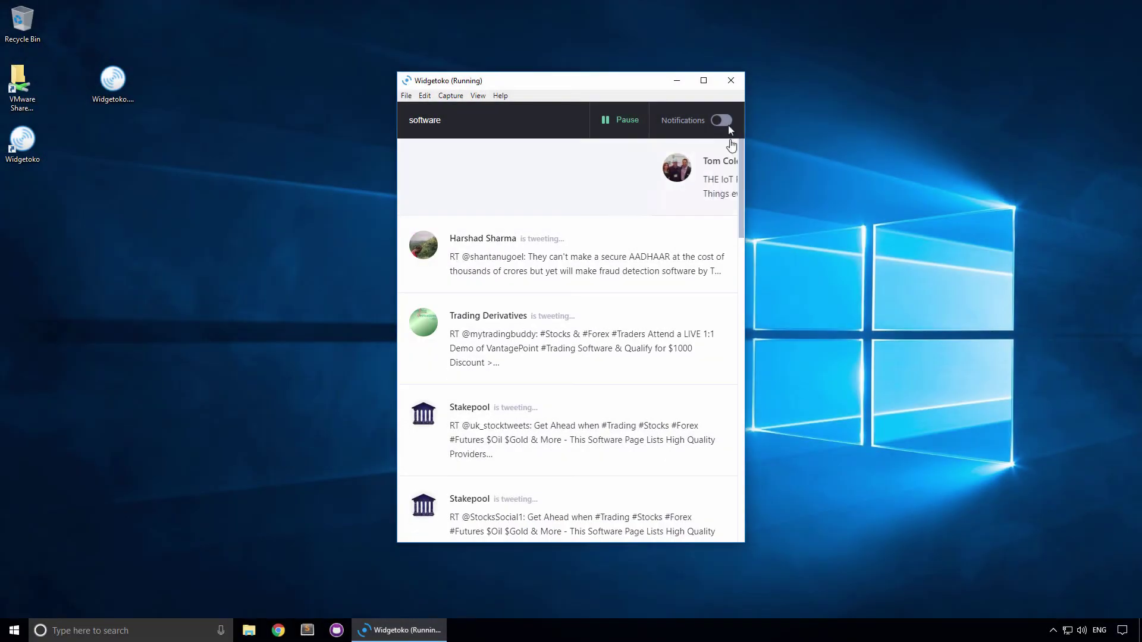
Toggle Notifications on while 'software' tweets keep arriving
{"action": "left_click", "coordinate": [722, 120]}
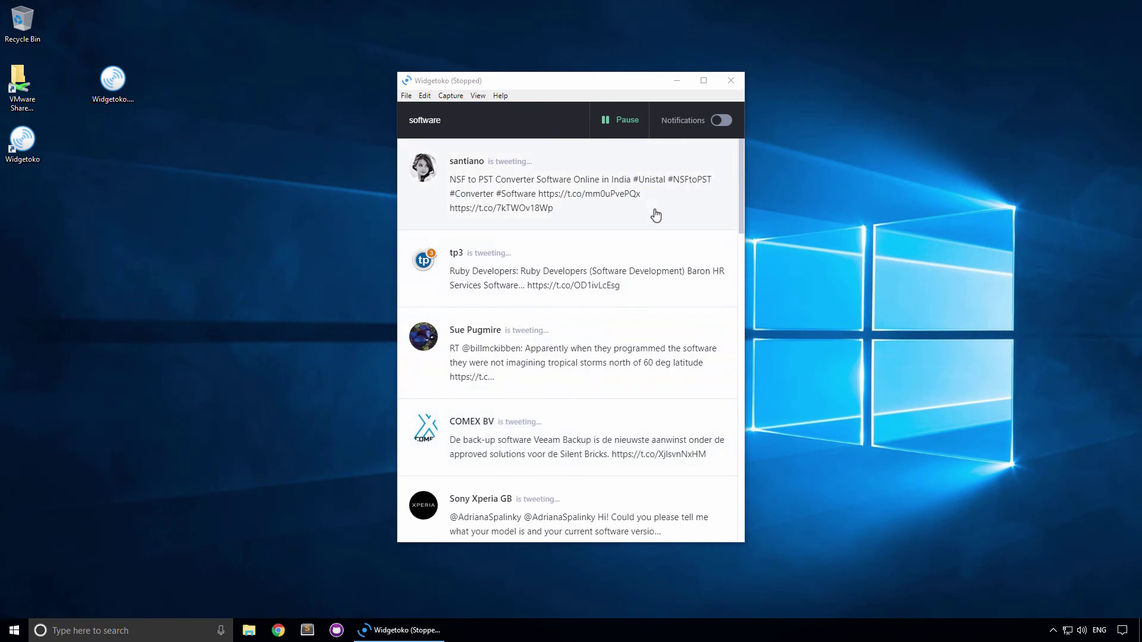
{"action": "left_click", "coordinate": [677, 82]}
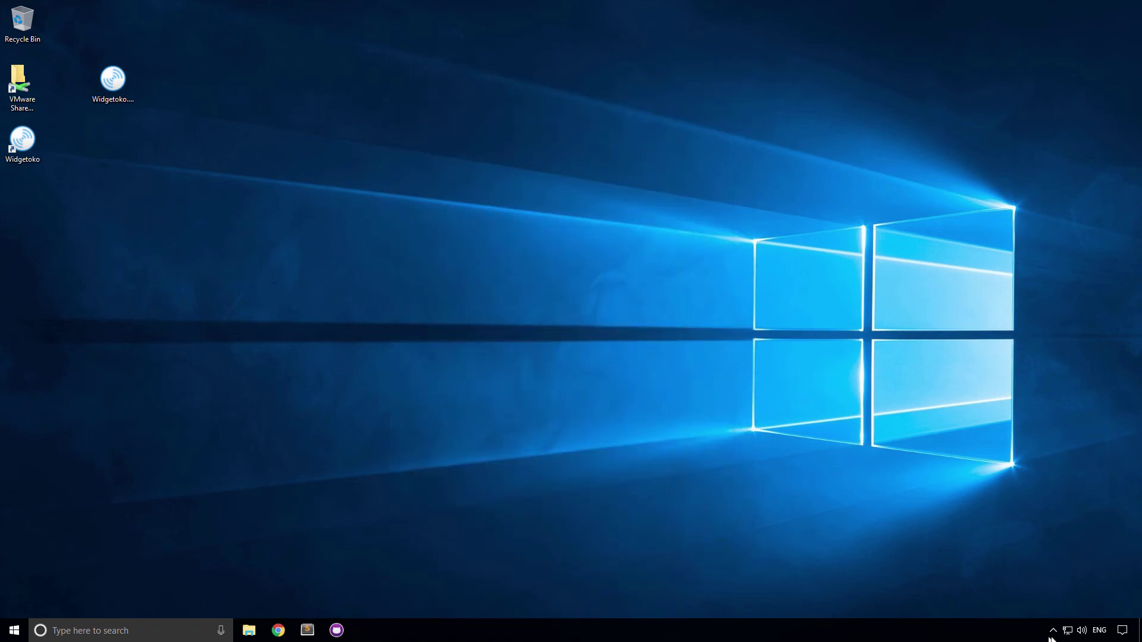
{"action": "left_click", "coordinate": [1052, 631]}
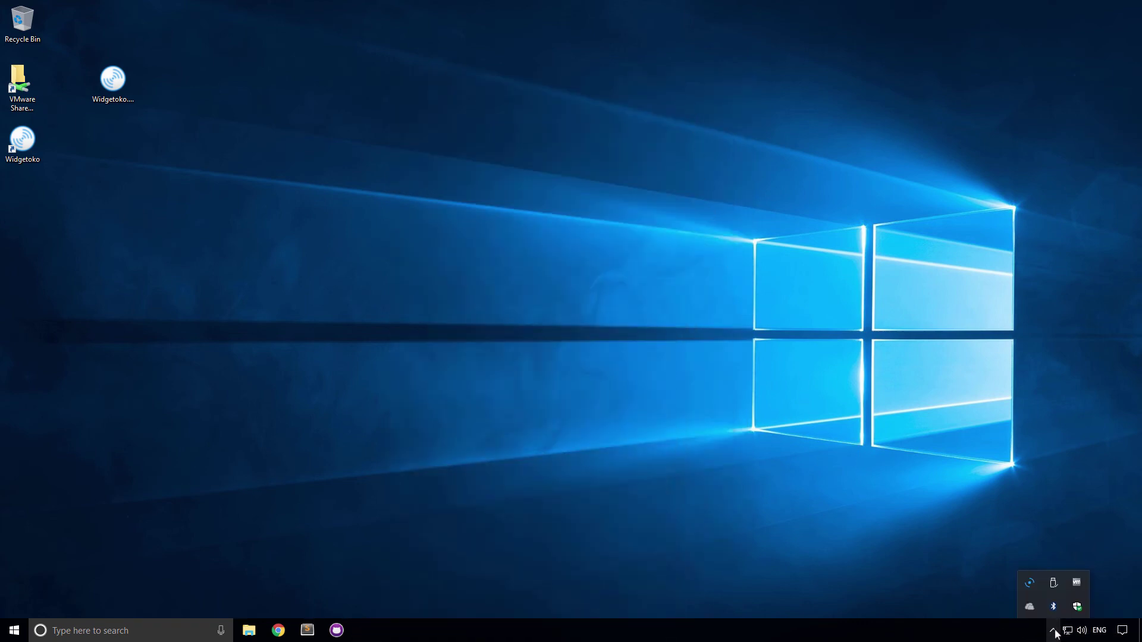
{"action": "right_click", "coordinate": [1030, 585]}
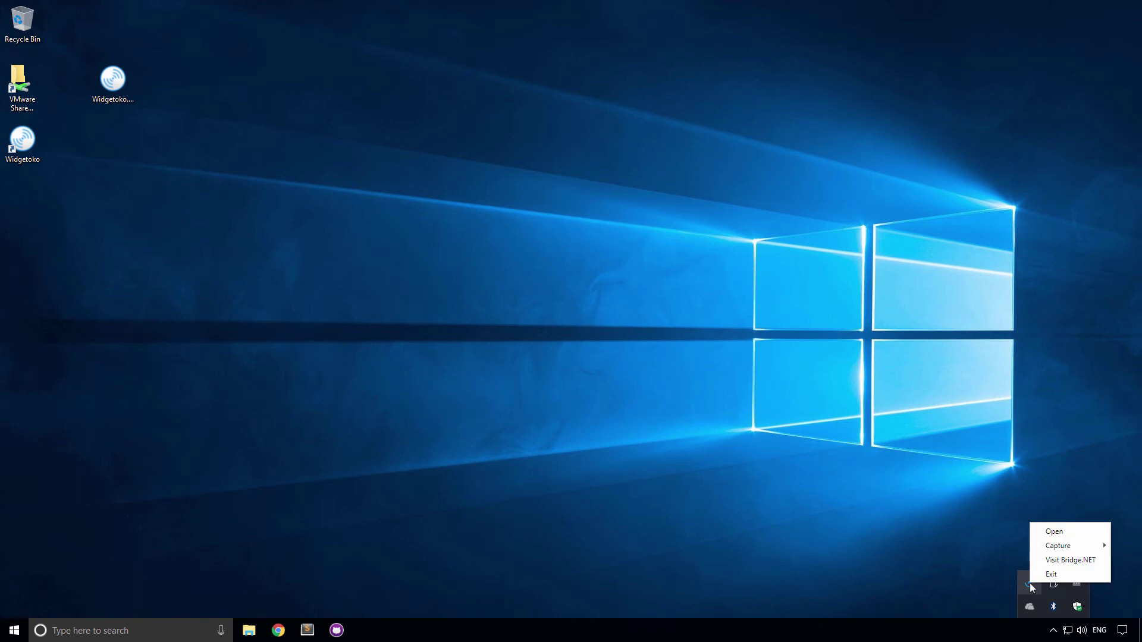
{"action": "mouse_move", "coordinate": [1058, 550]}
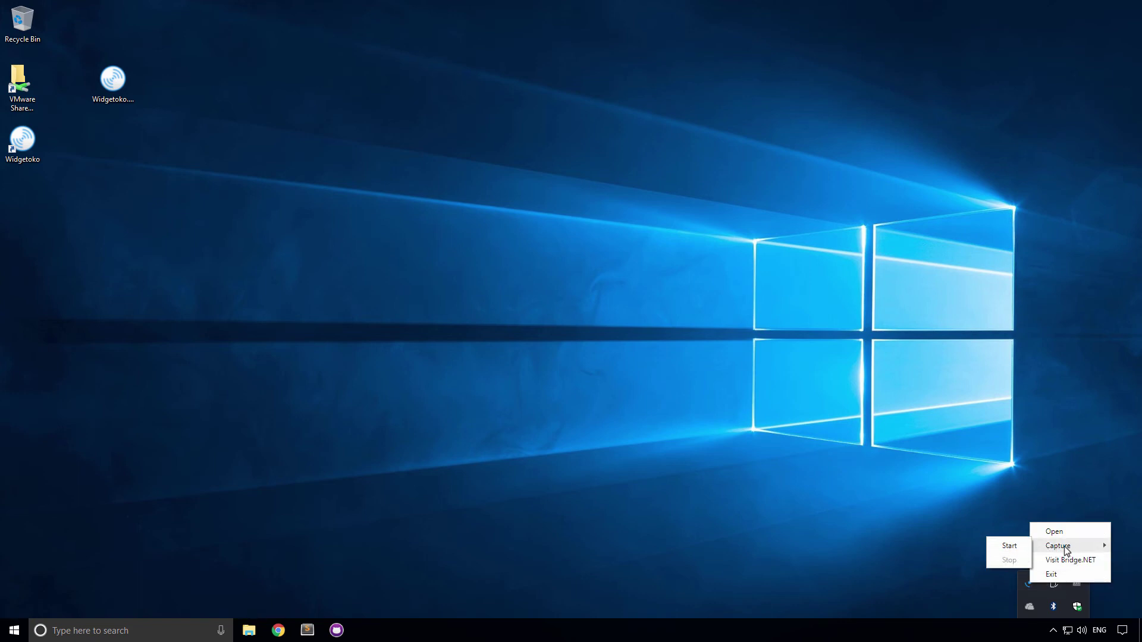
{"action": "left_click", "coordinate": [1062, 539]}
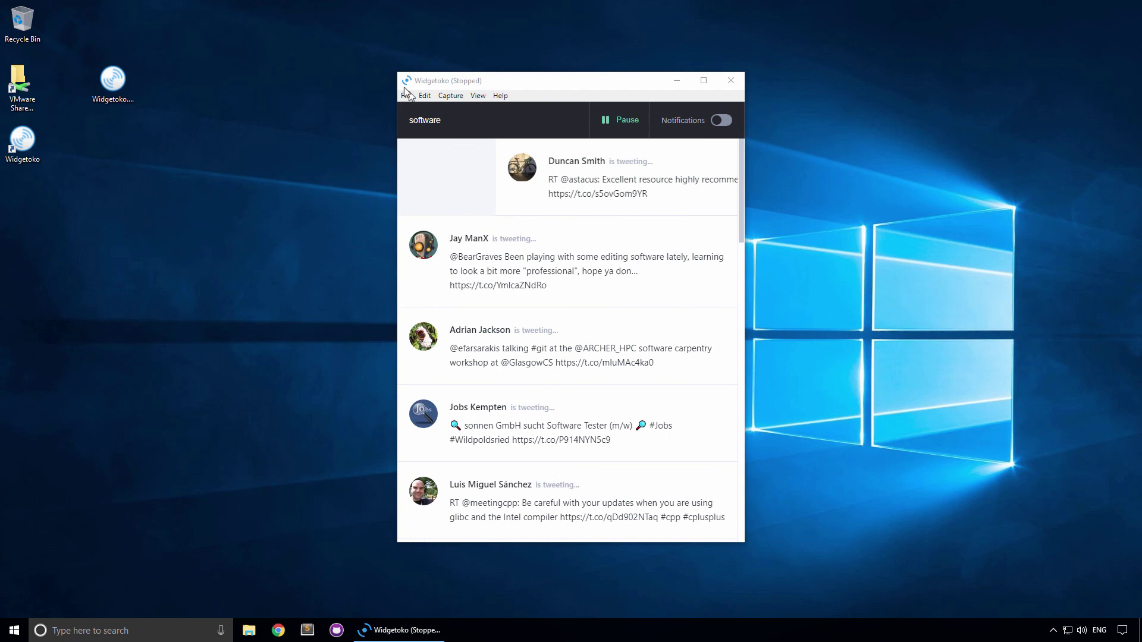
Browse the File and Capture menus, then switch the theme to Dark
{"action": "left_click", "coordinate": [406, 96]}
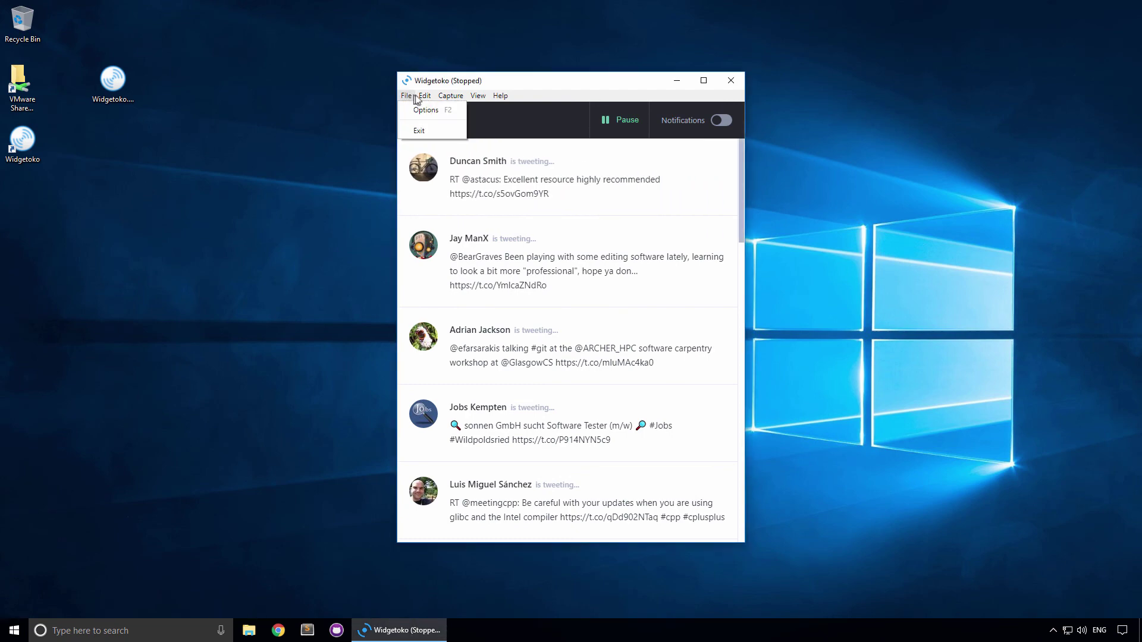
{"action": "mouse_move", "coordinate": [442, 100]}
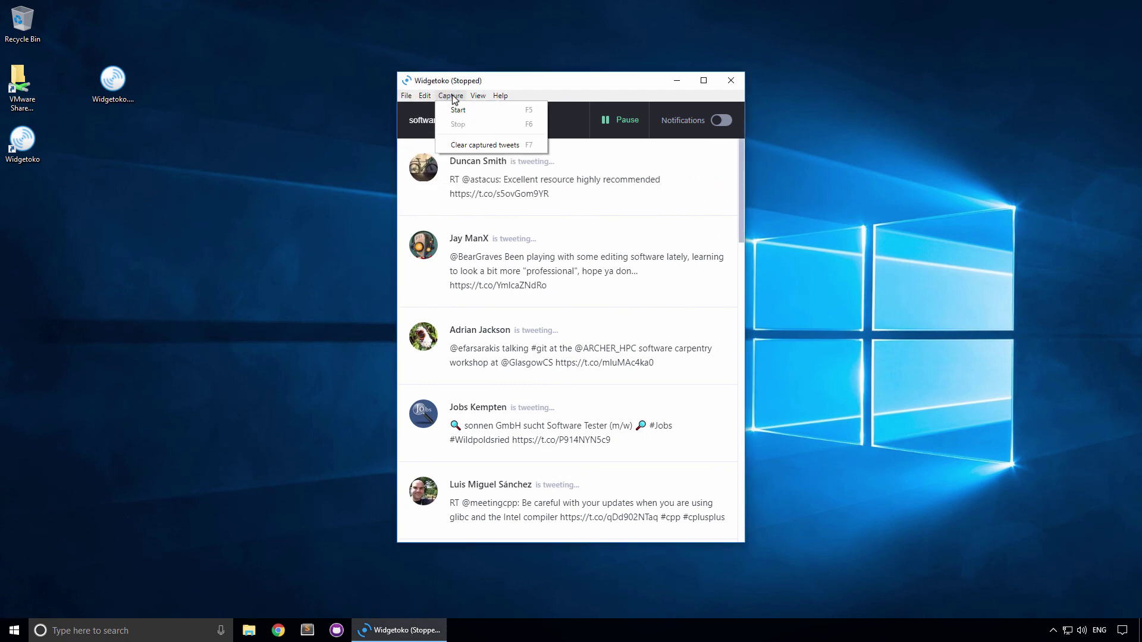
{"action": "mouse_move", "coordinate": [482, 100]}
{"action": "mouse_move", "coordinate": [501, 145]}
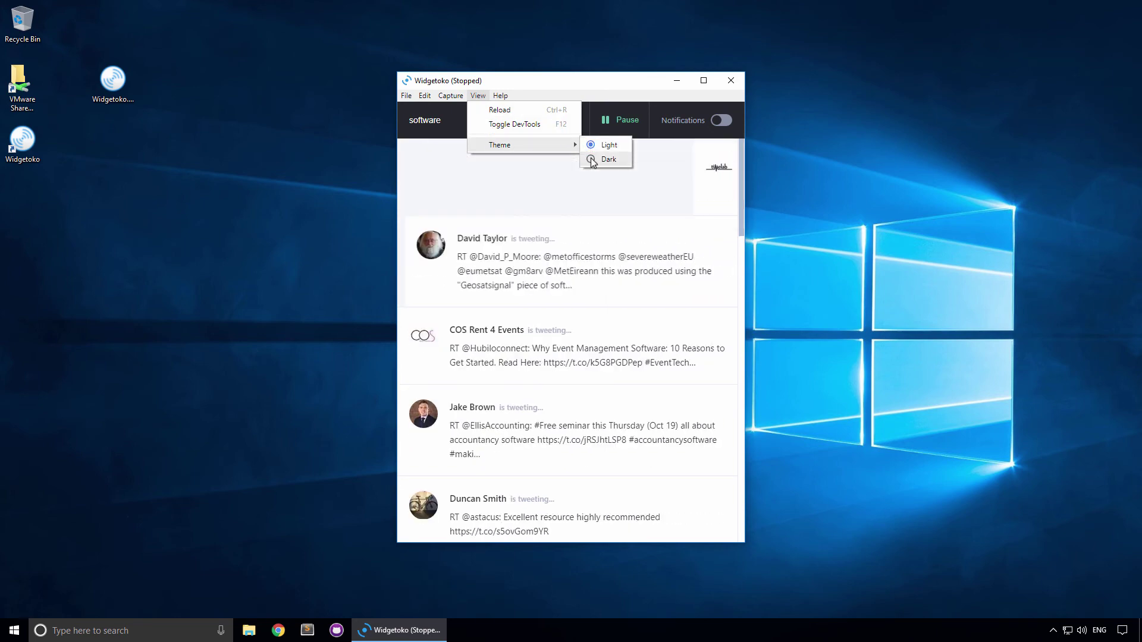
{"action": "left_click", "coordinate": [592, 160]}
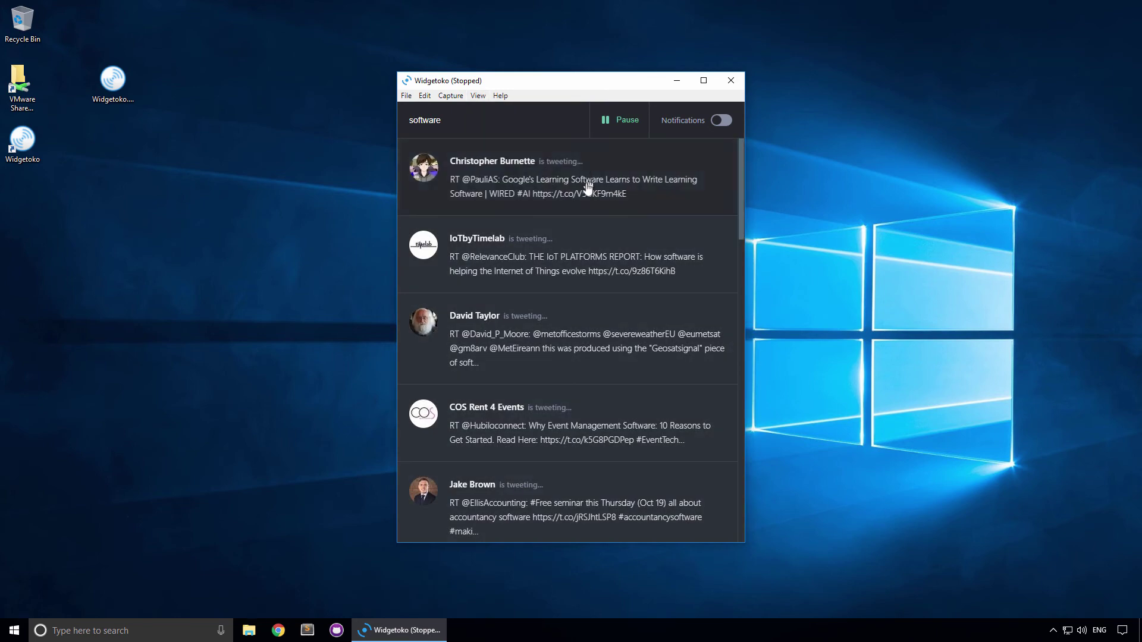
Switch the theme back to Light and bring up the Help menu's links
{"action": "left_click", "coordinate": [477, 96]}
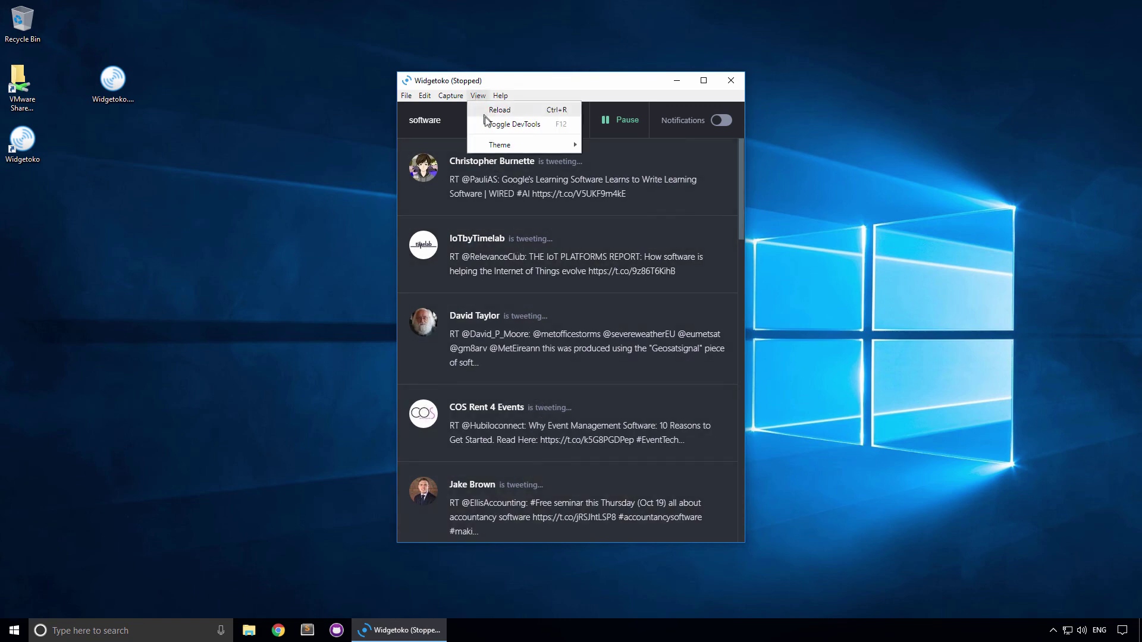
{"action": "left_click", "coordinate": [590, 146]}
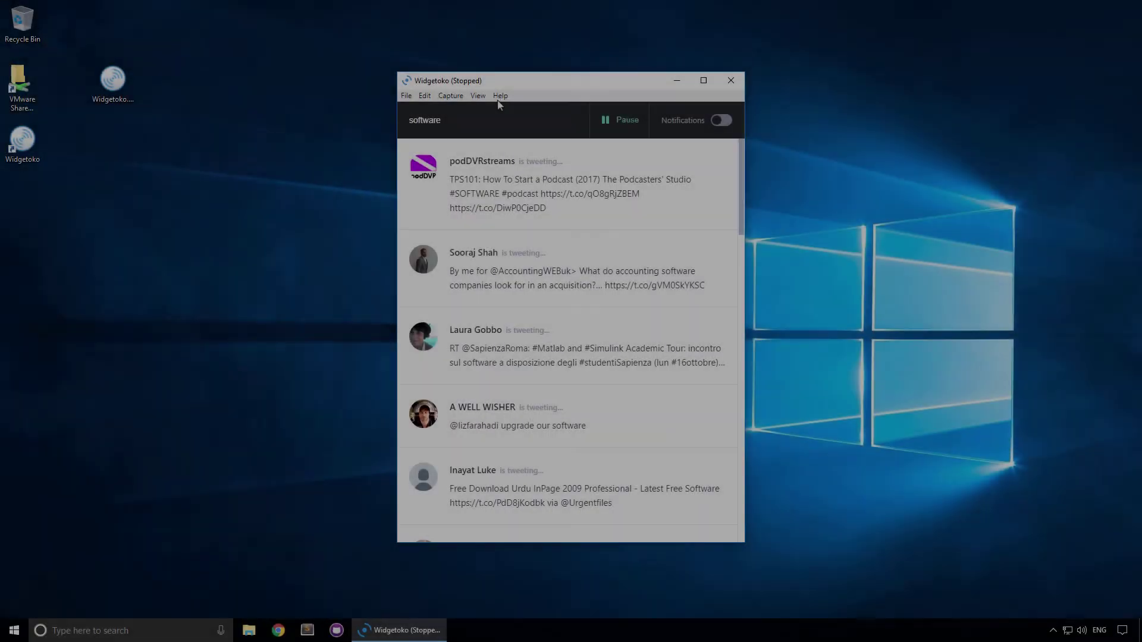
{"action": "left_click", "coordinate": [500, 96]}
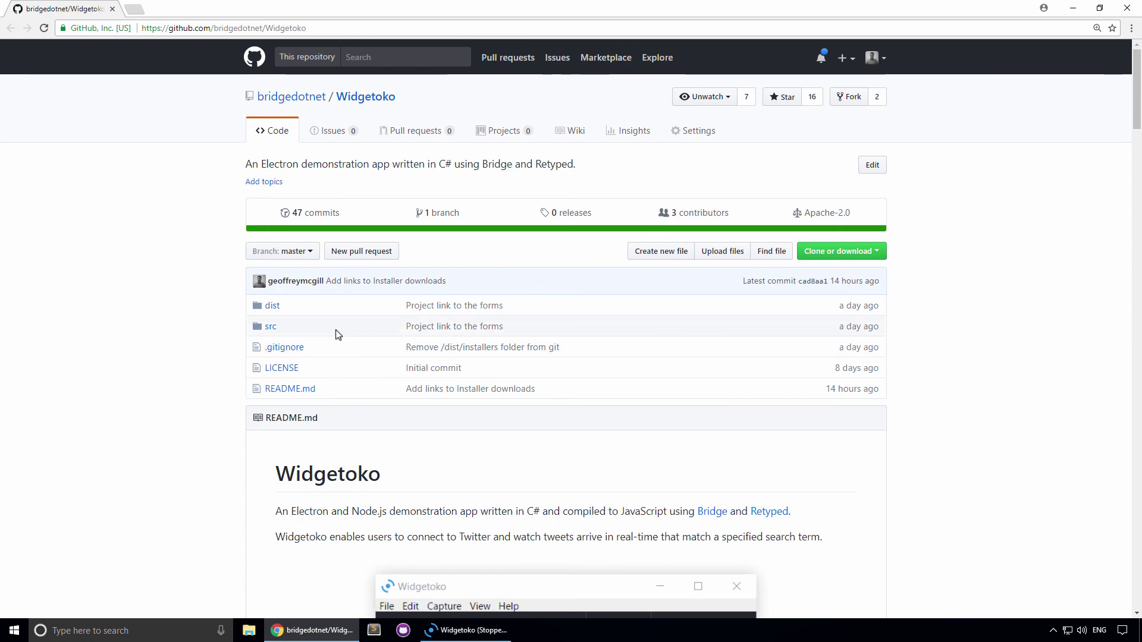
Scroll the Widgetoko GitHub README to the Installers table and build-from-source steps
{"action": "scroll", "coordinate": [336, 333], "scroll_direction": "down", "scroll_amount": 7}
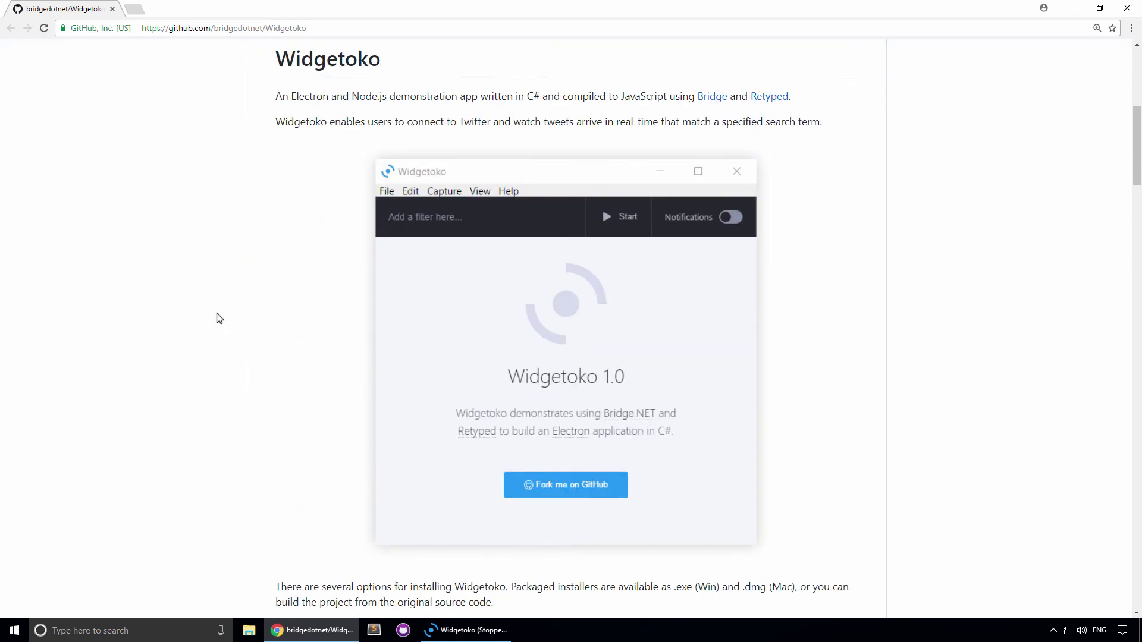
{"action": "scroll", "coordinate": [216, 313], "scroll_direction": "down", "scroll_amount": 8}
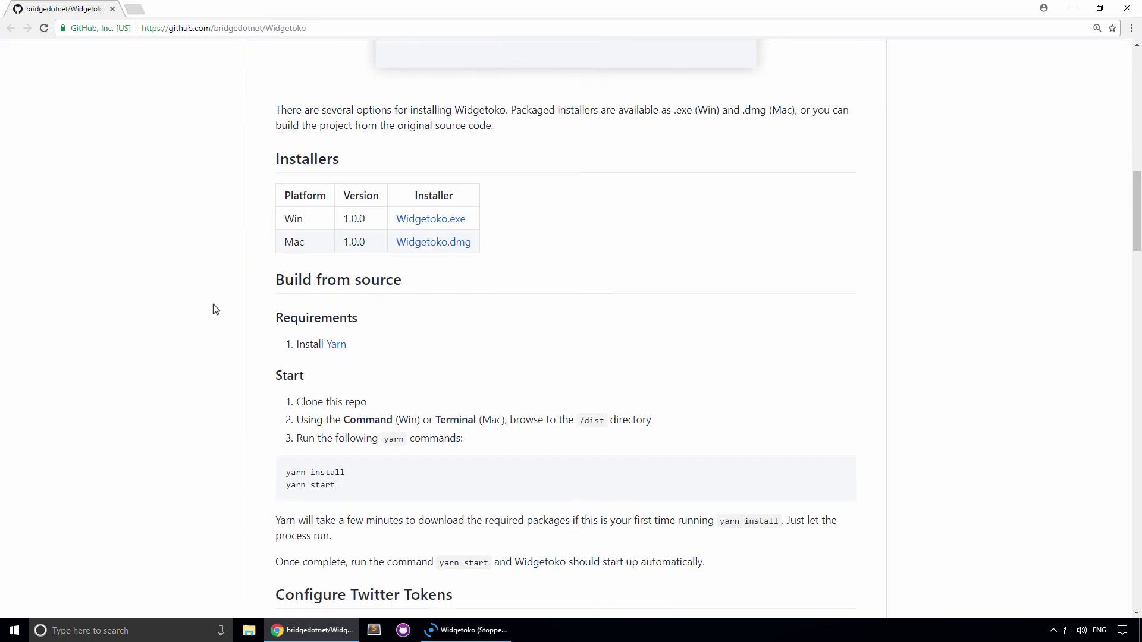